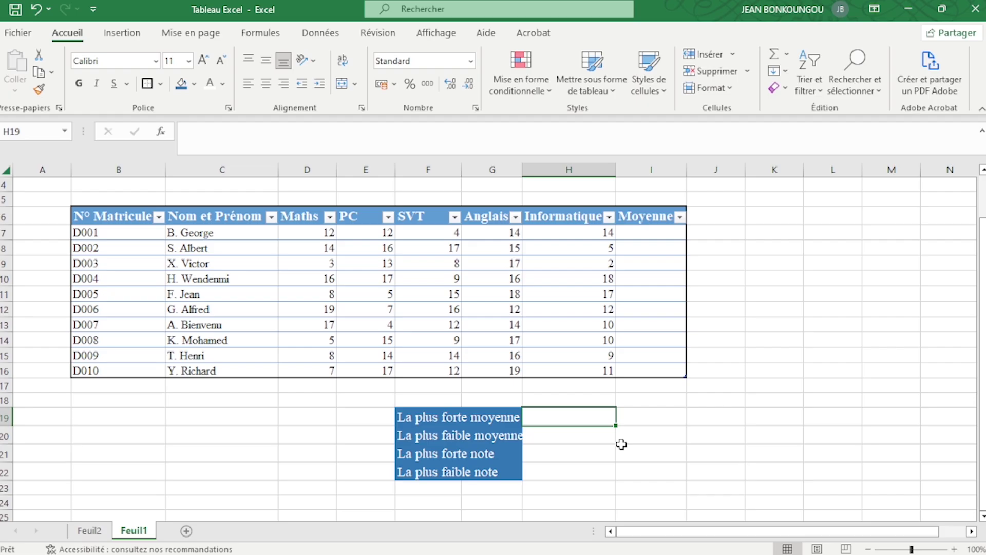
Fill the Moyenne column from cell I7 with =MOYENNE(Tableau1[@[Maths]:[Informatique]]) to average each student's marks
scroll(621, 444, "right", 3)
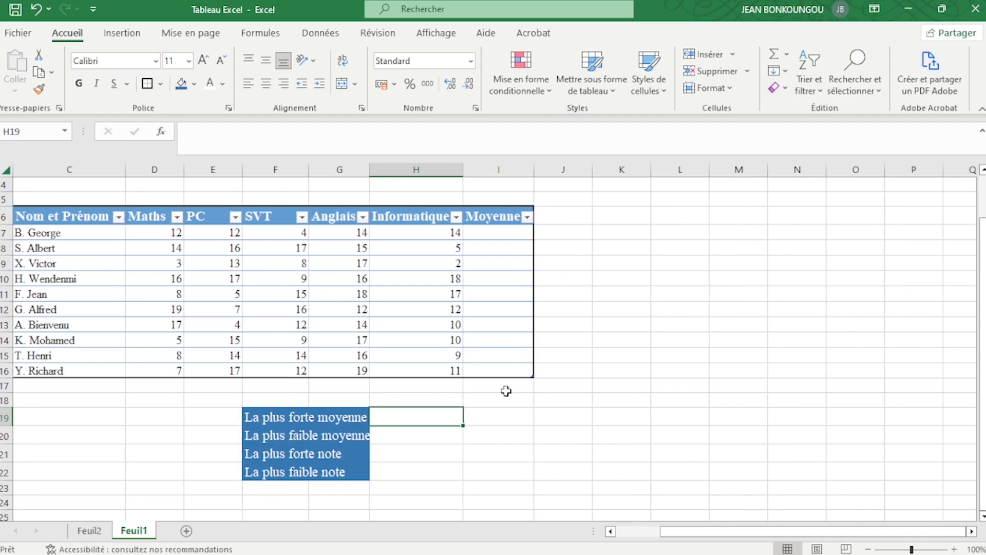
scroll(506, 390, "left", 1)
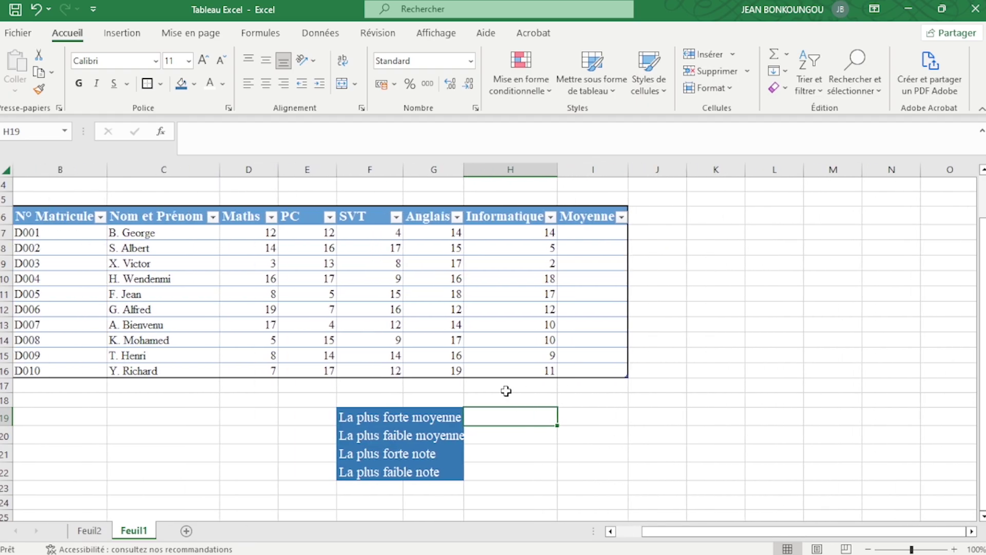
left_click(588, 233)
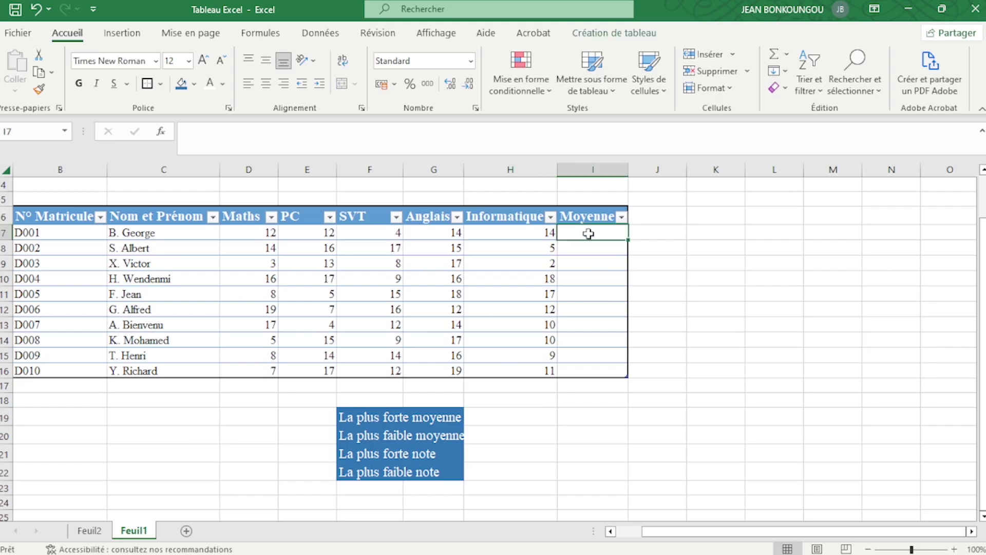
type("=")
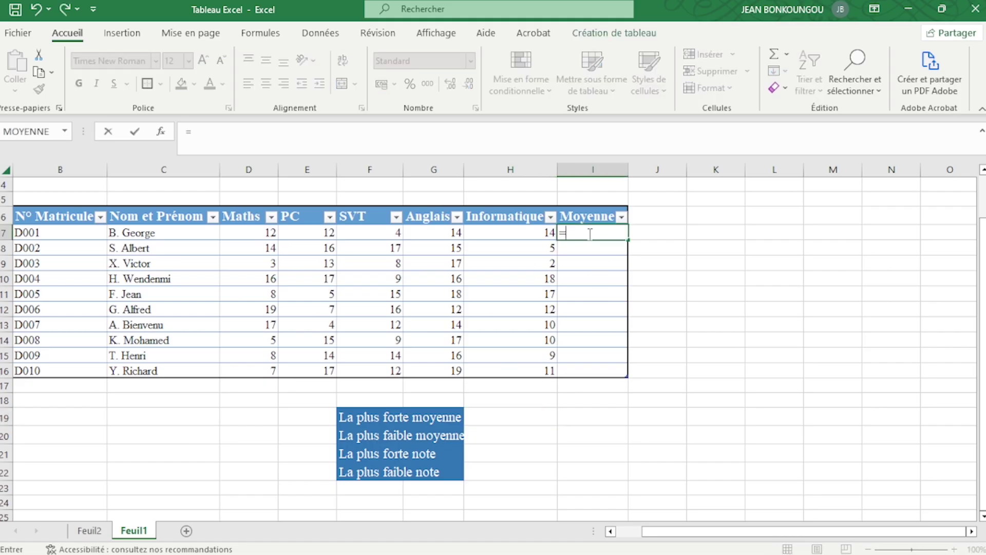
type("moyenne")
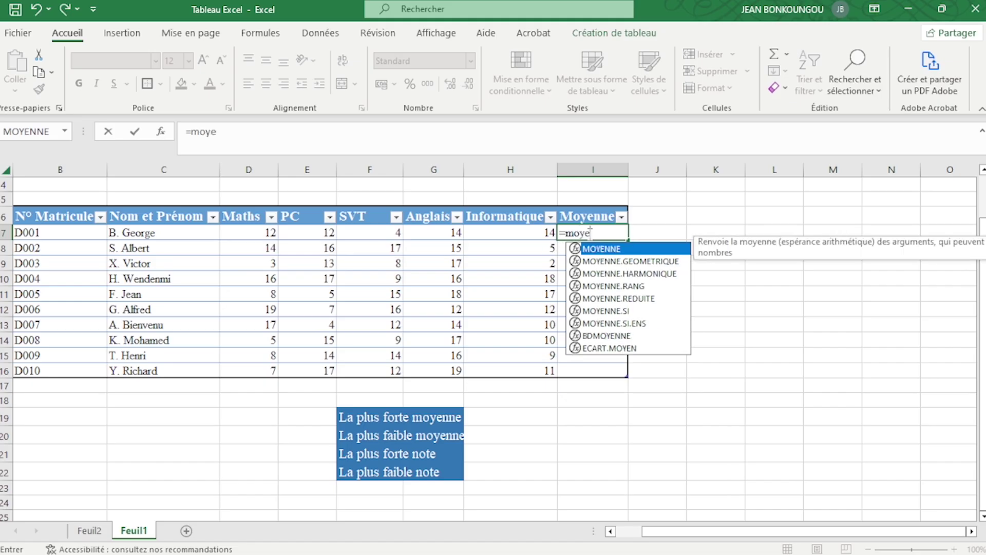
double_click(606, 251)
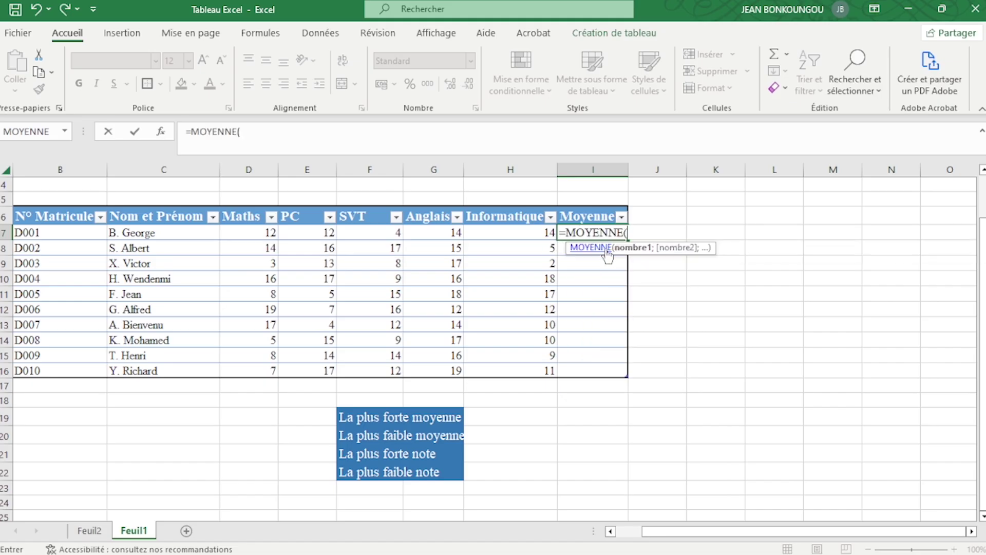
left_click(246, 232)
left_click_drag(246, 233, 483, 237)
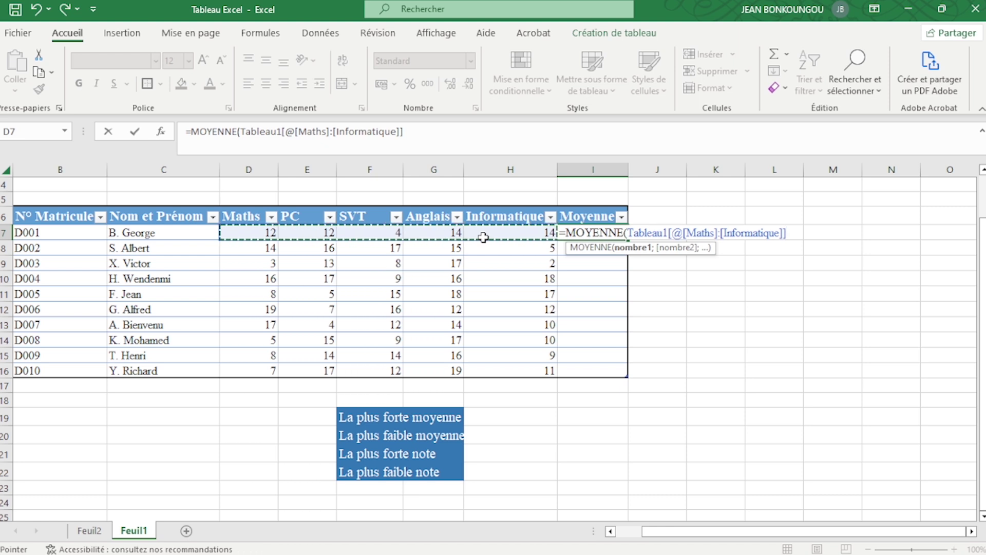
type(")")
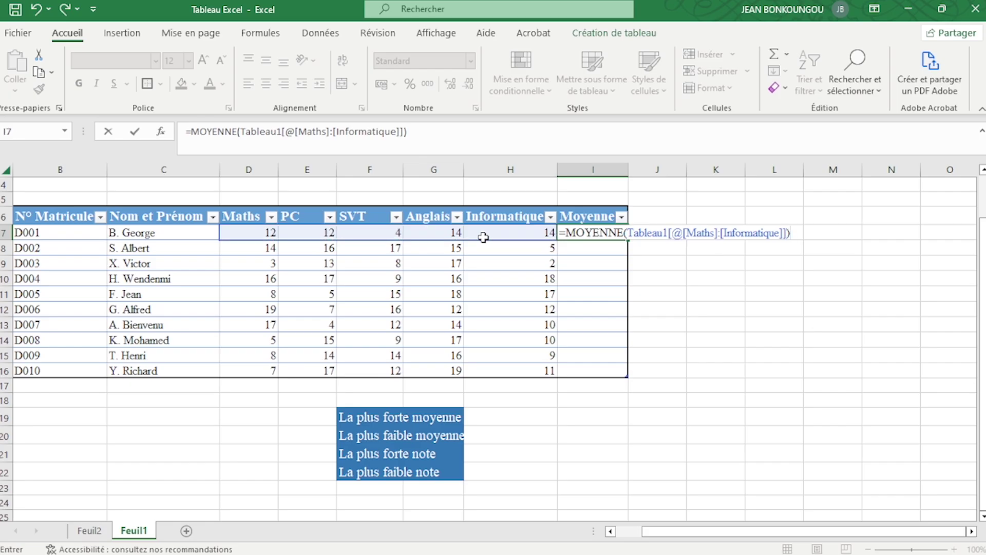
key("Return")
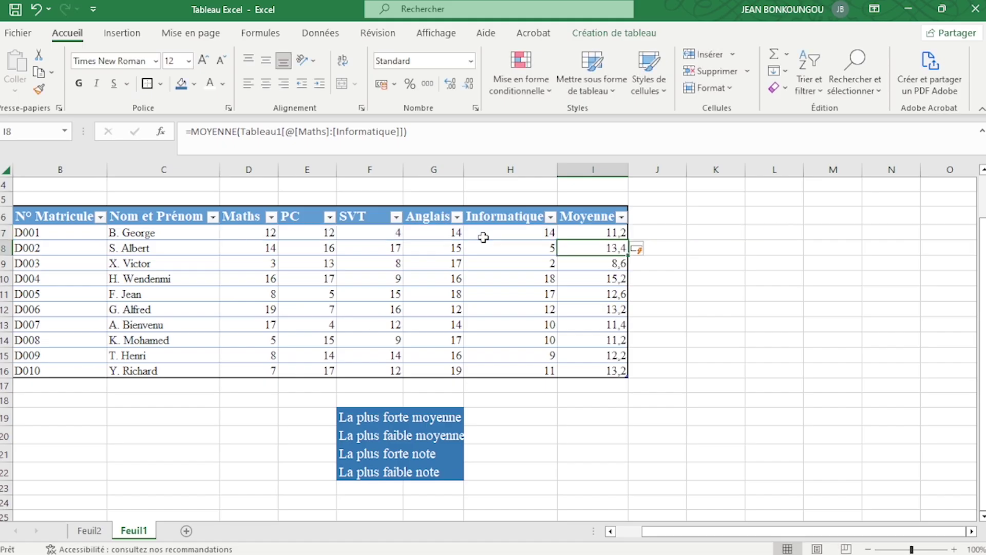
left_click(581, 231)
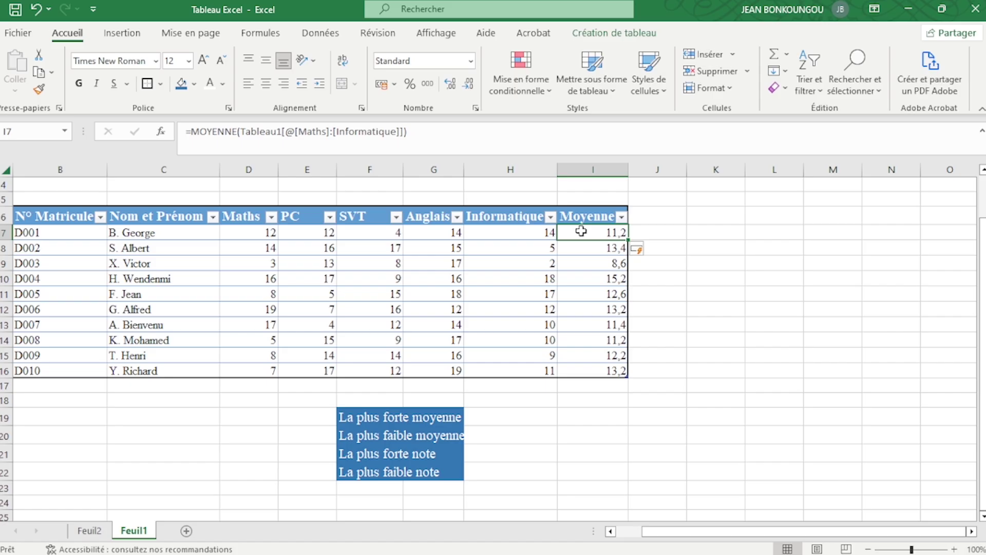
left_click(586, 250)
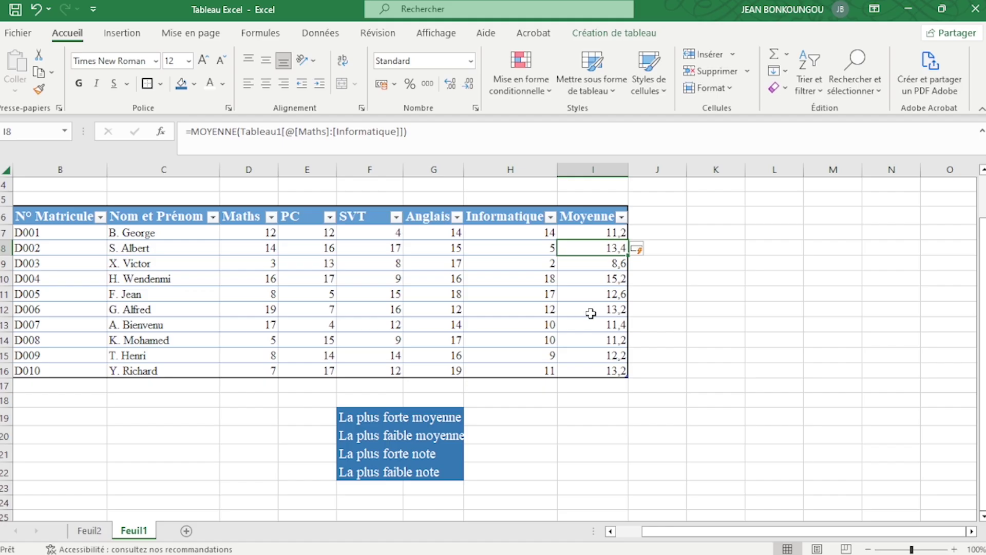
Clear the calculated averages from cells I7:I16 of the Moyenne column
left_click(594, 219)
left_click_drag(594, 230, 600, 365)
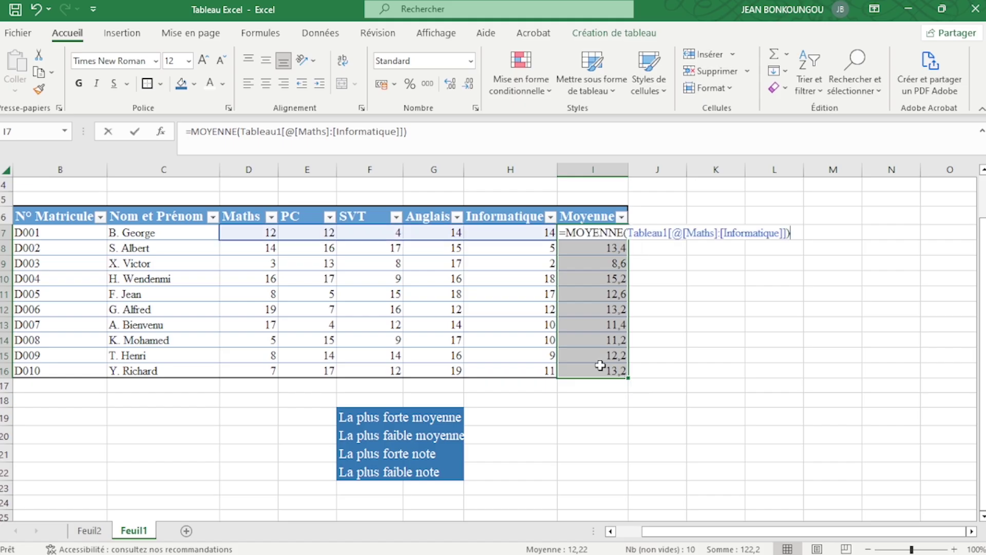
key("BackSpace")
left_click(706, 408)
key("ctrl+z")
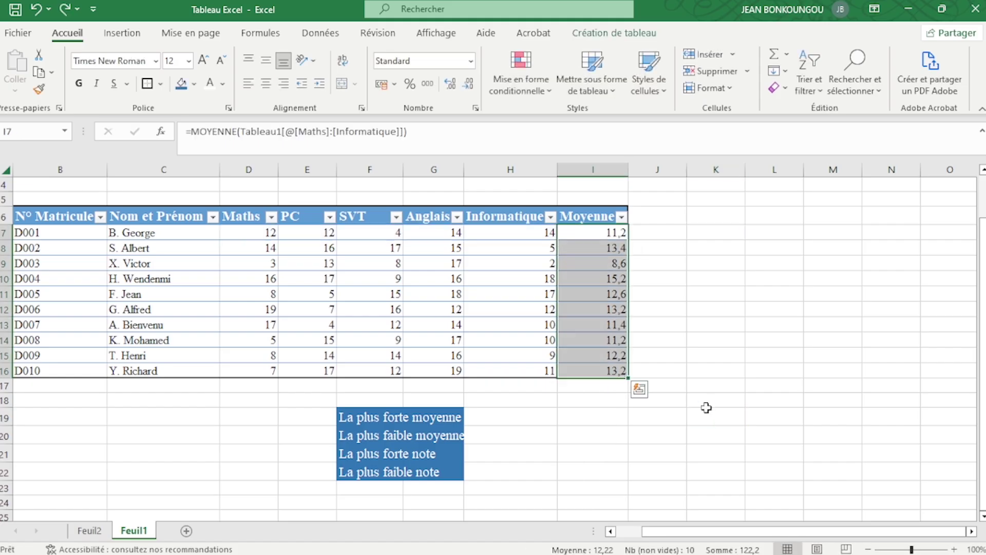
left_click_drag(581, 231, 610, 369)
key("Delete")
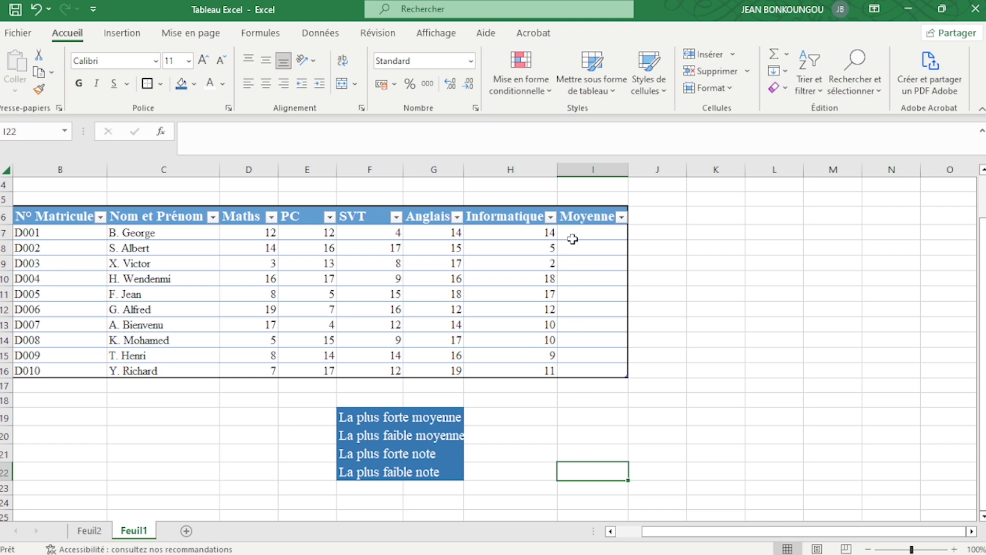
Enter =MOYENNE(Tableau1[@[Maths]:[Informatique]]) in cell I7 so the whole Moyenne column is calculated
left_click(572, 236)
type("=m")
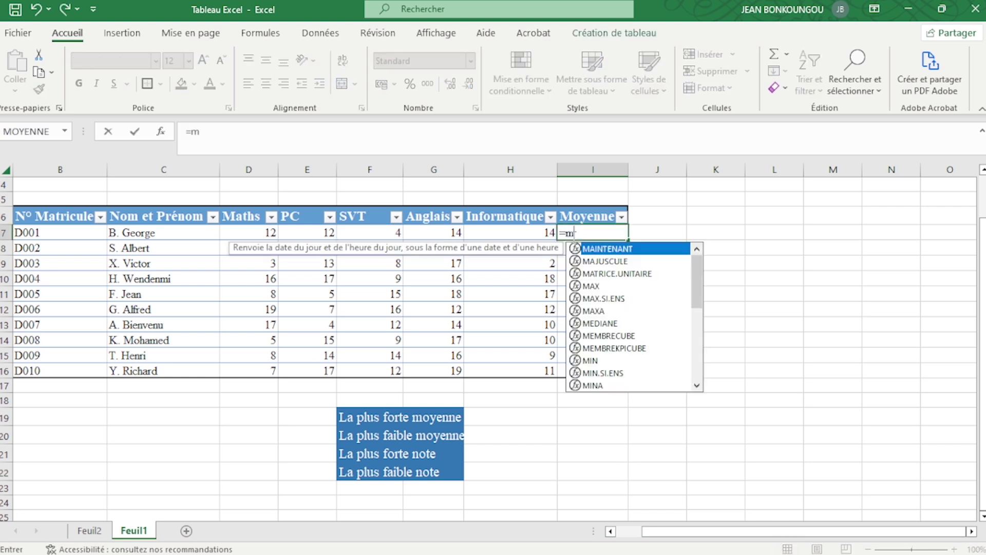
type("oyenne")
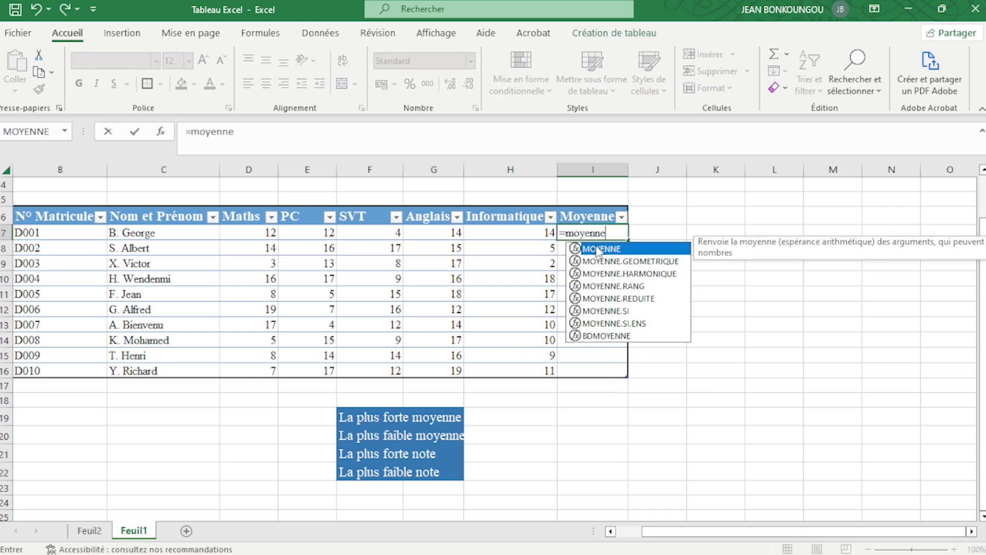
double_click(598, 249)
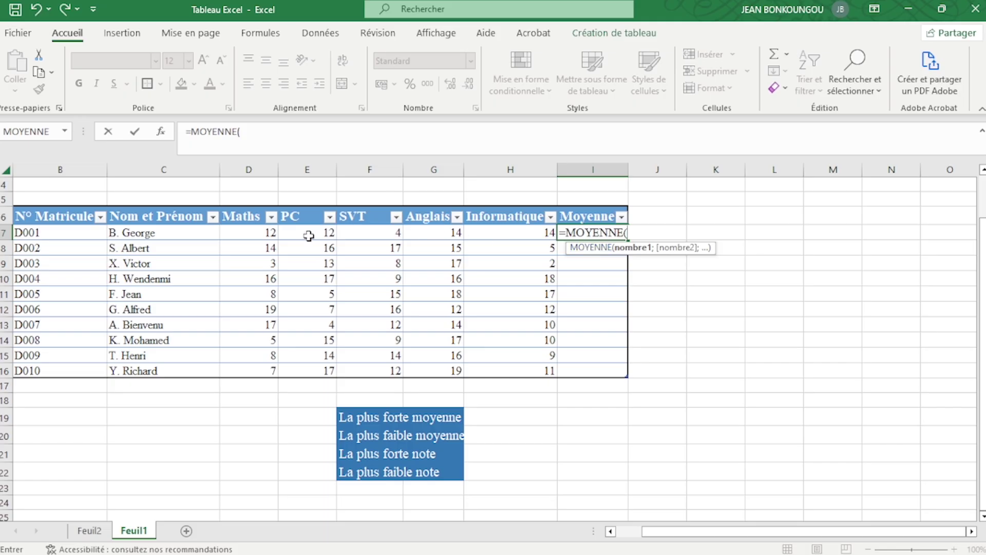
left_click(256, 232)
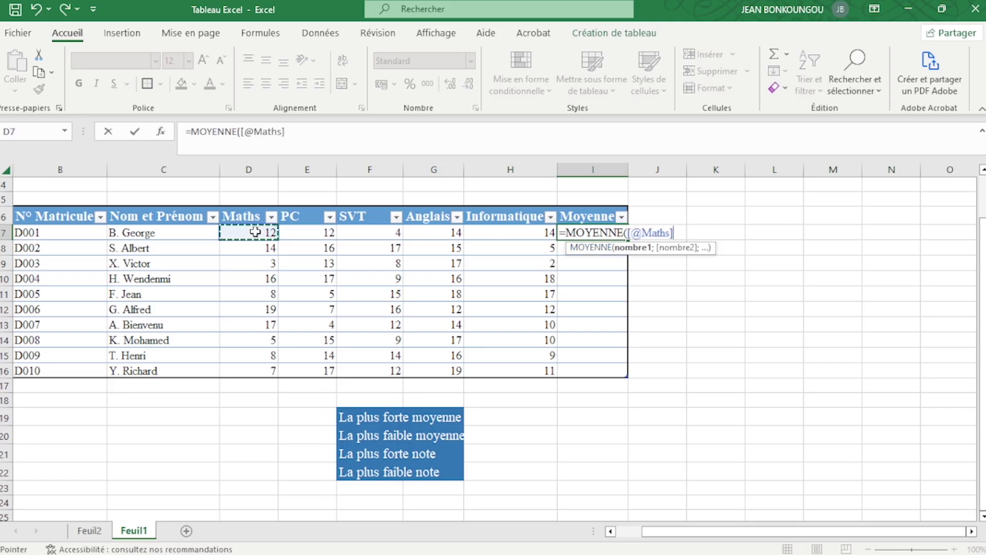
left_click_drag(255, 232, 496, 237)
type(")")
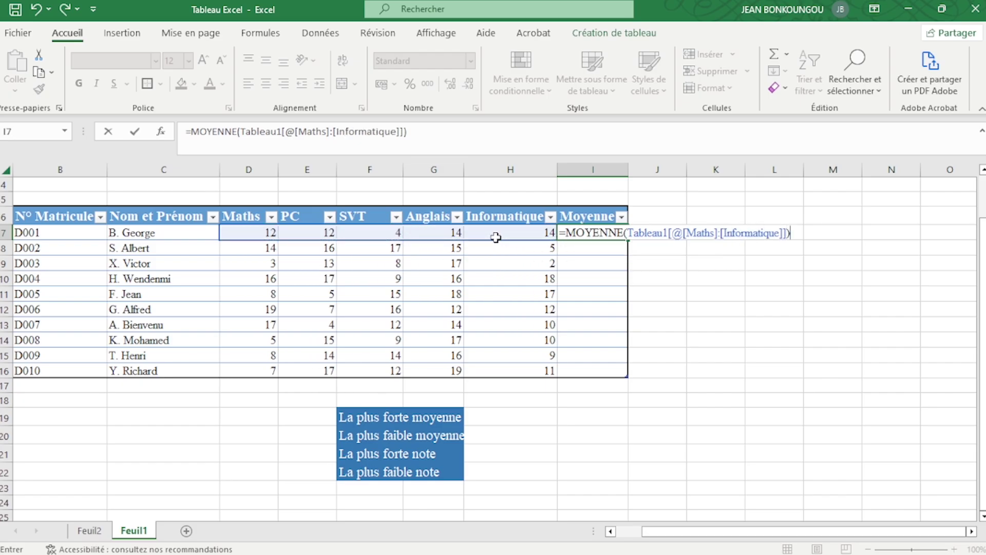
key("Return")
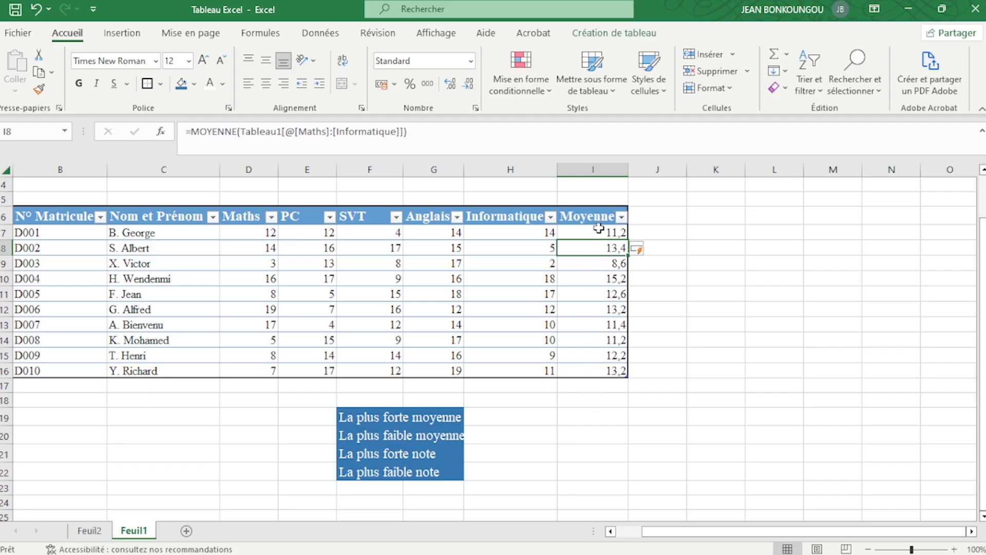
left_click(591, 370)
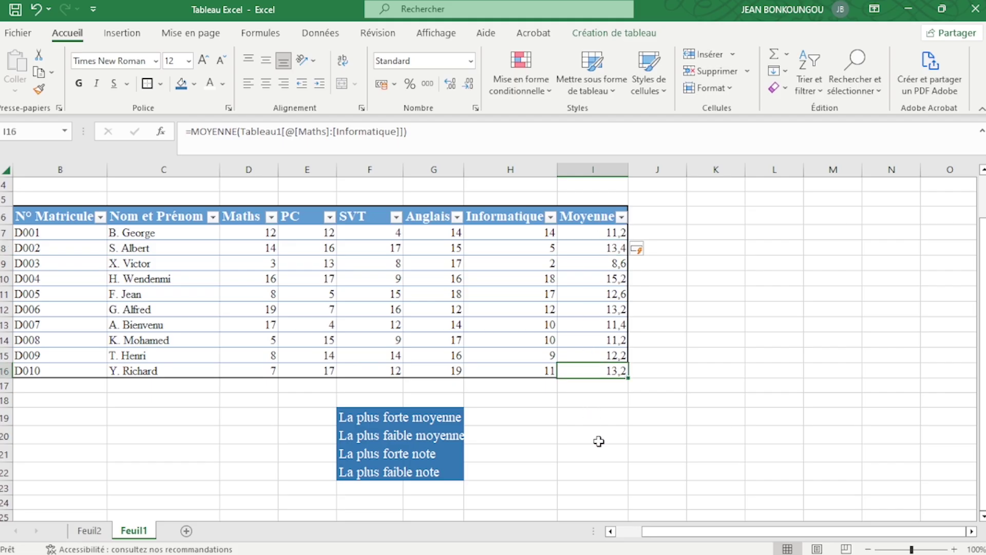
Calculate the highest average in cell H19, beside "La plus forte moyenne", with =MAX(Tableau1[Moyenne])
left_click(509, 413)
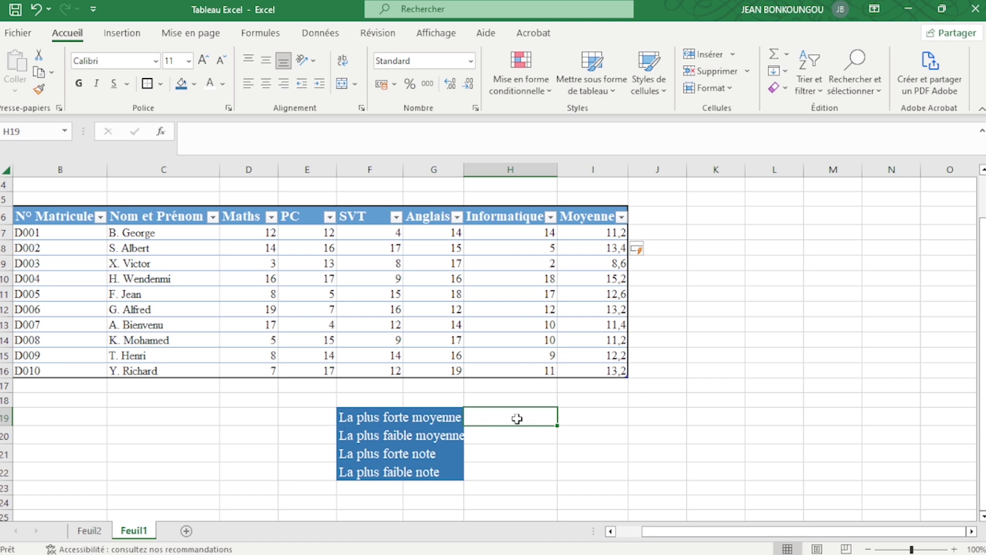
type("=")
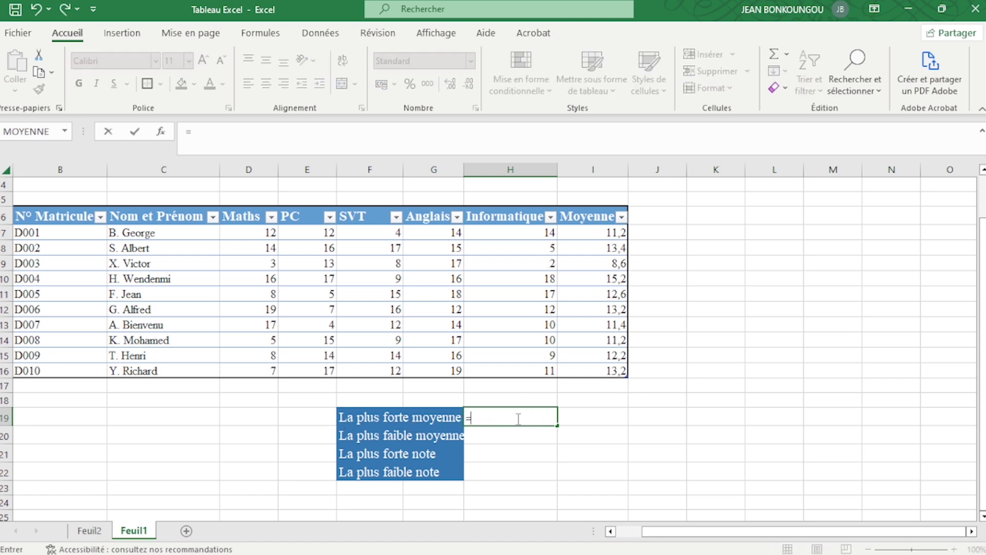
type("m")
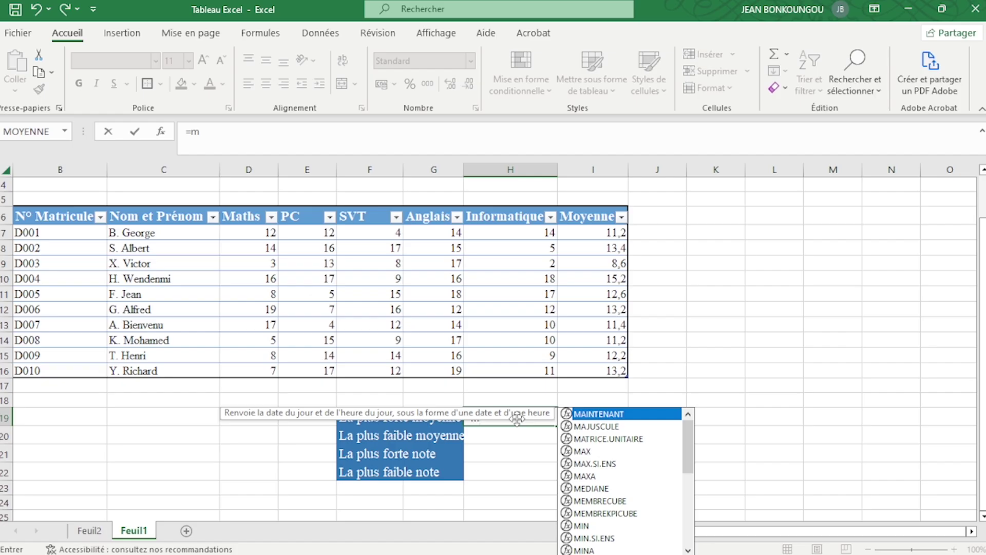
type("ax")
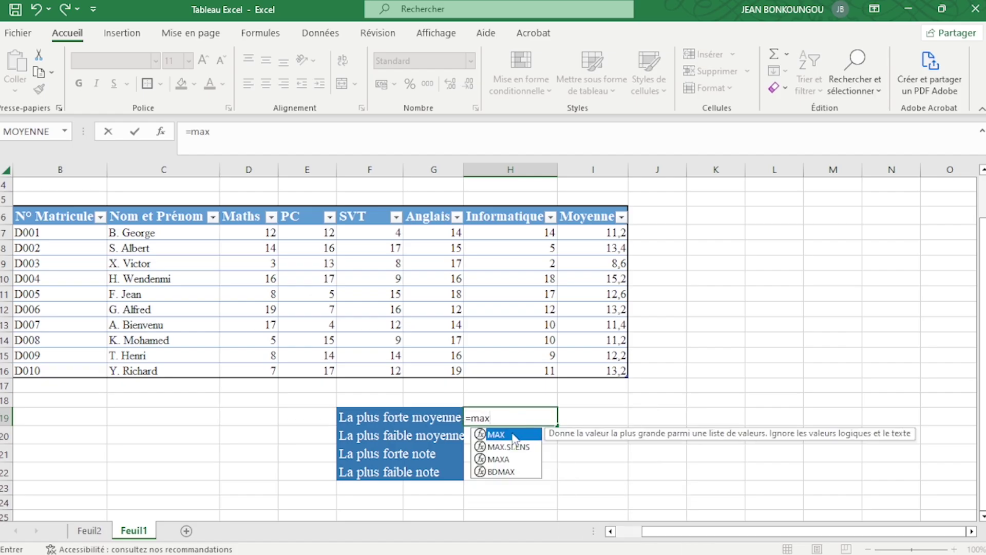
double_click(514, 438)
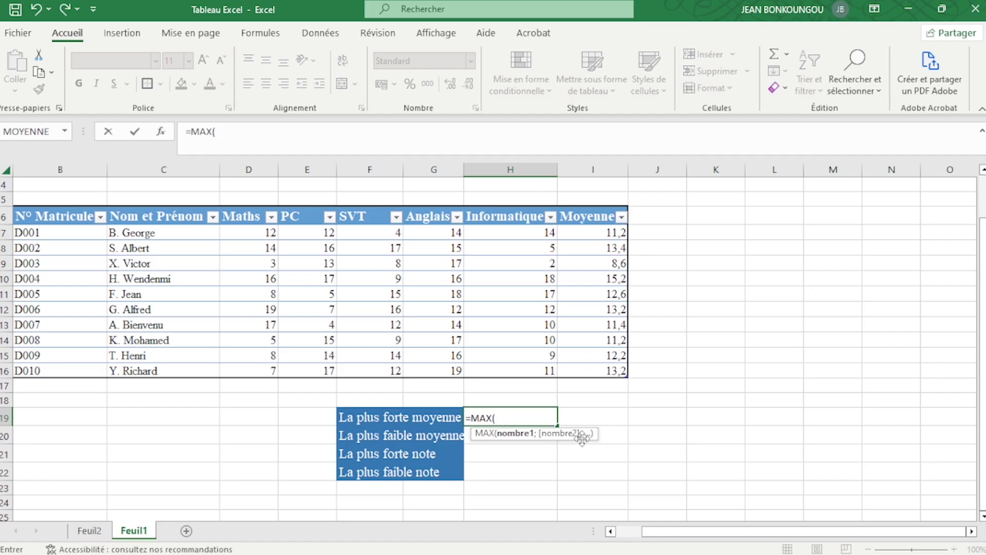
left_click(599, 232)
left_click_drag(599, 231, 594, 370)
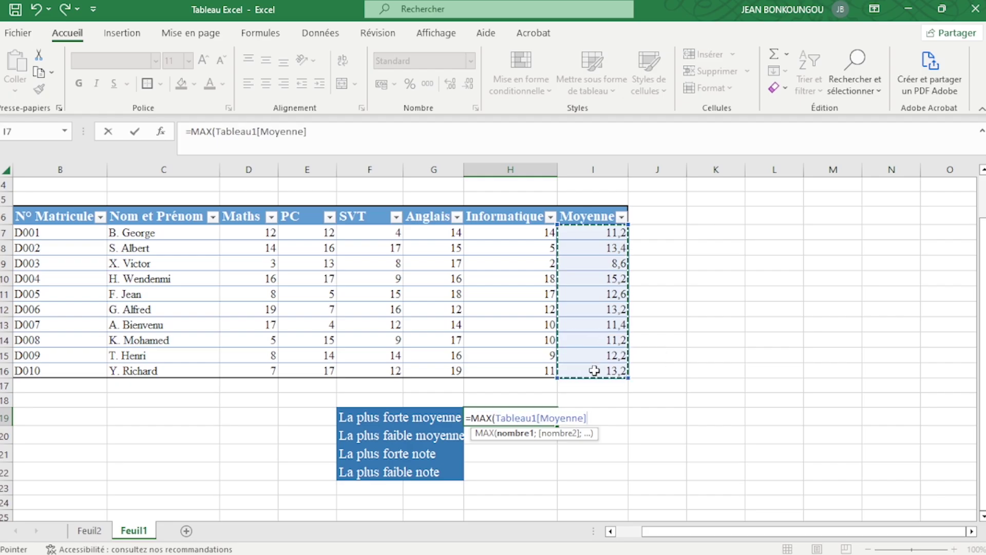
type(")")
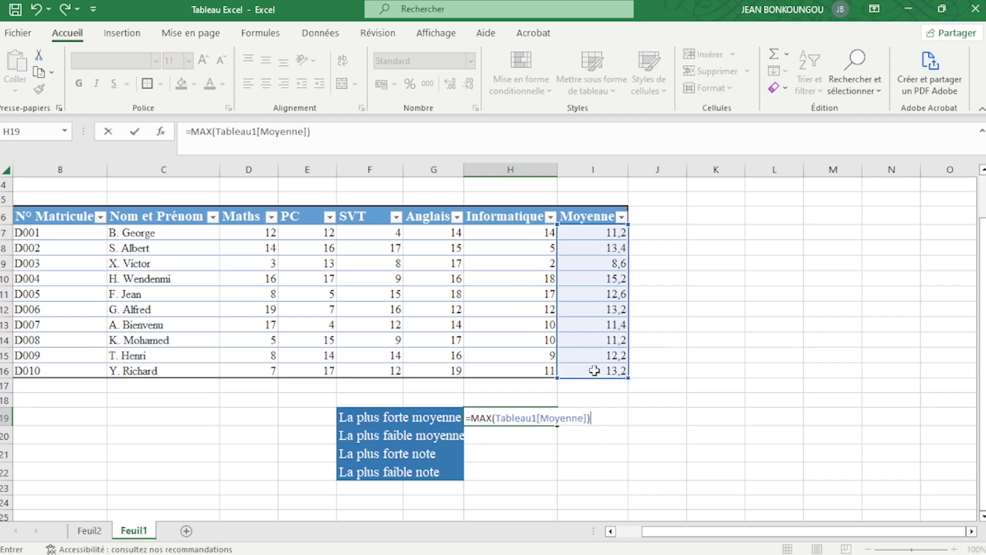
key("Return")
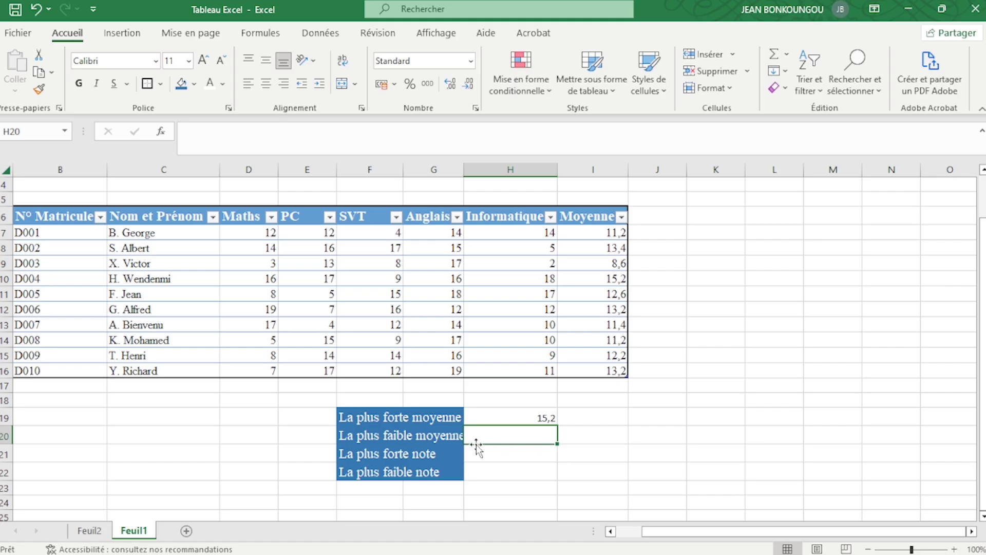
left_click(514, 418)
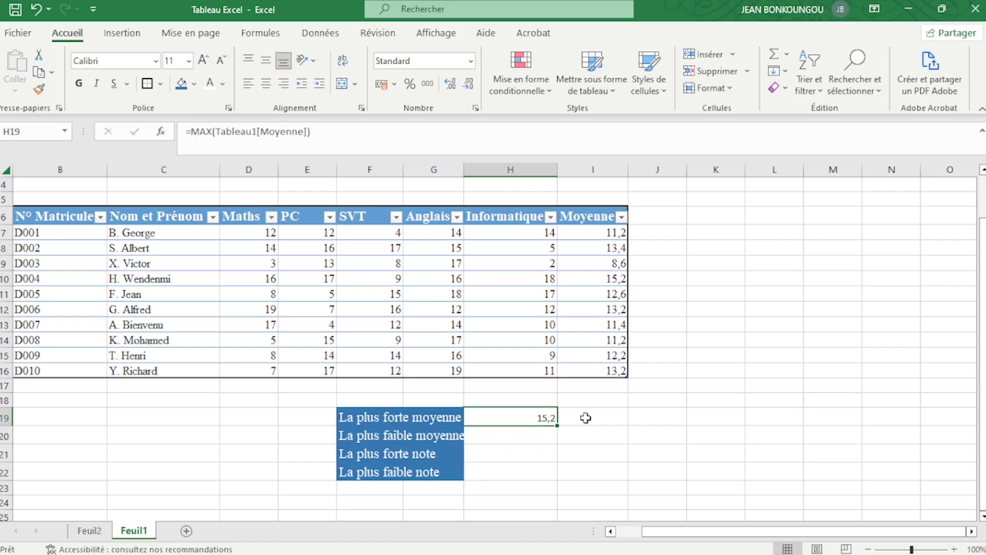
left_click(606, 279)
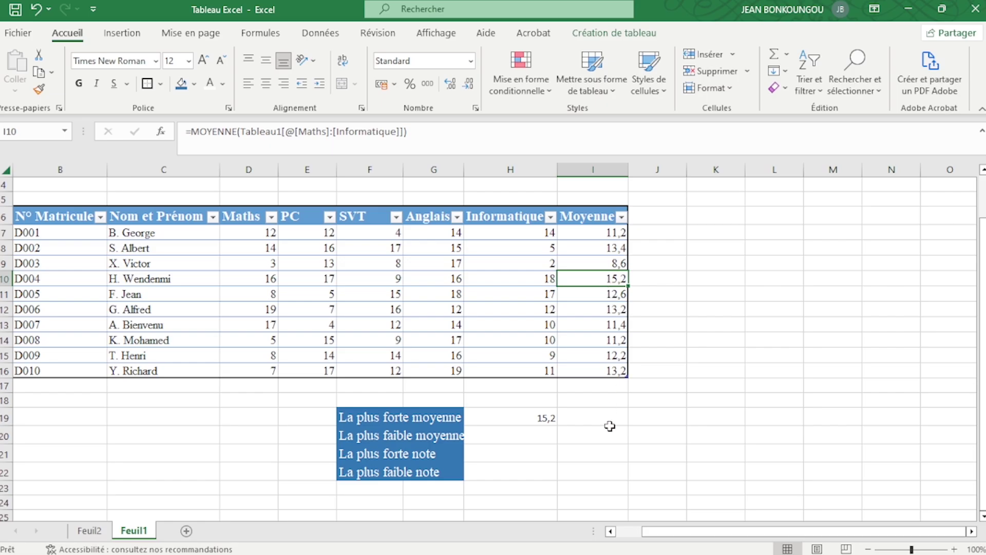
left_click(535, 419)
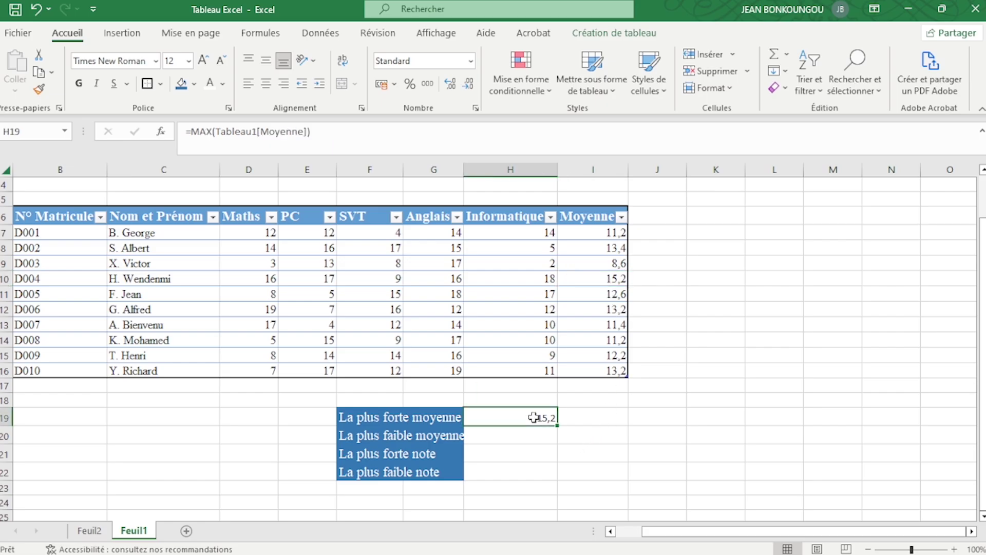
Calculate the lowest average in cell H20, beside "La plus faible moyenne", with =MIN(Tableau1[Moyenne])
left_click(522, 435)
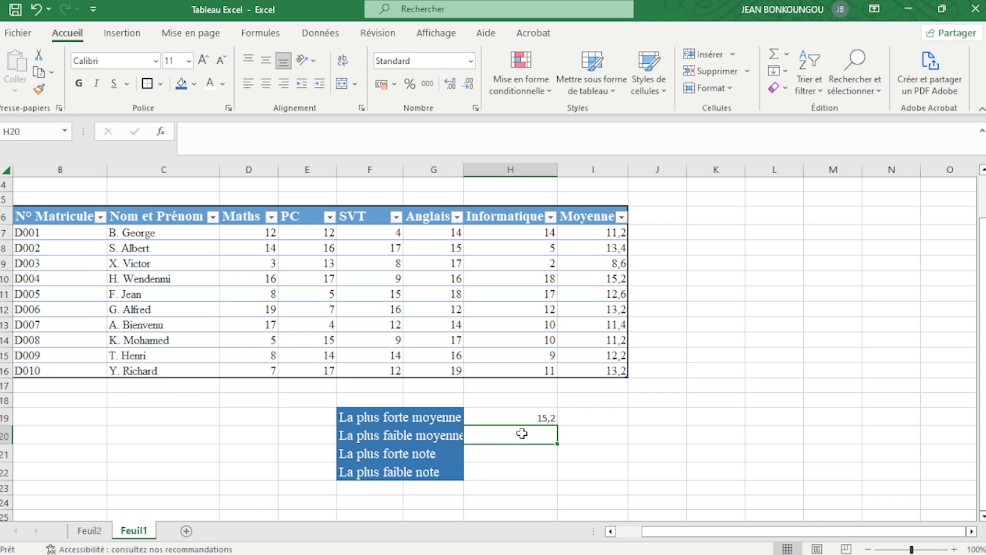
type("=")
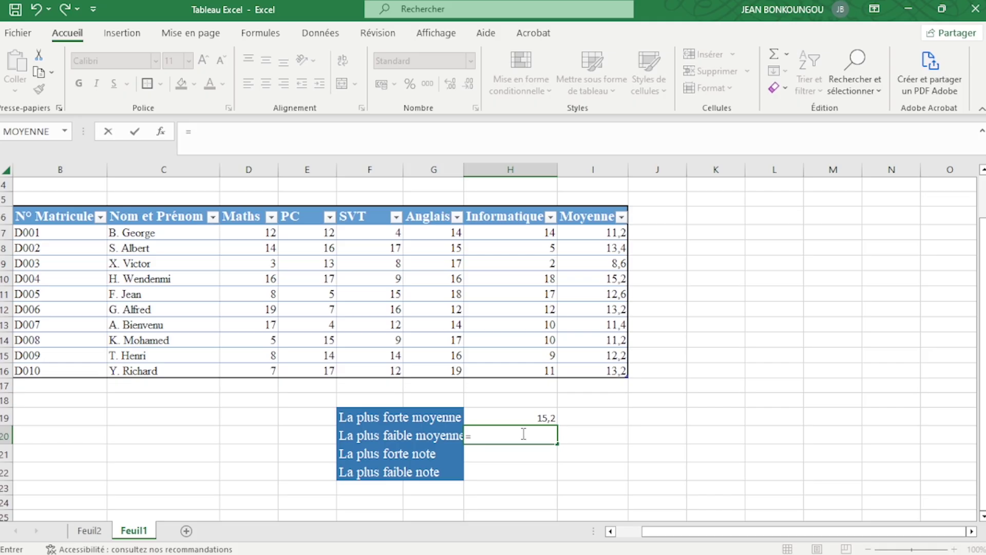
type("min")
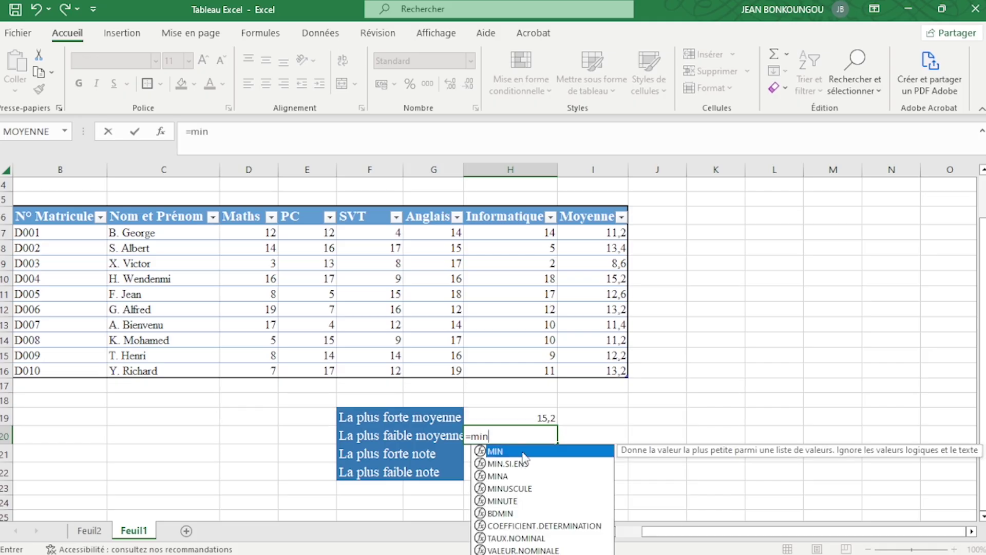
double_click(524, 451)
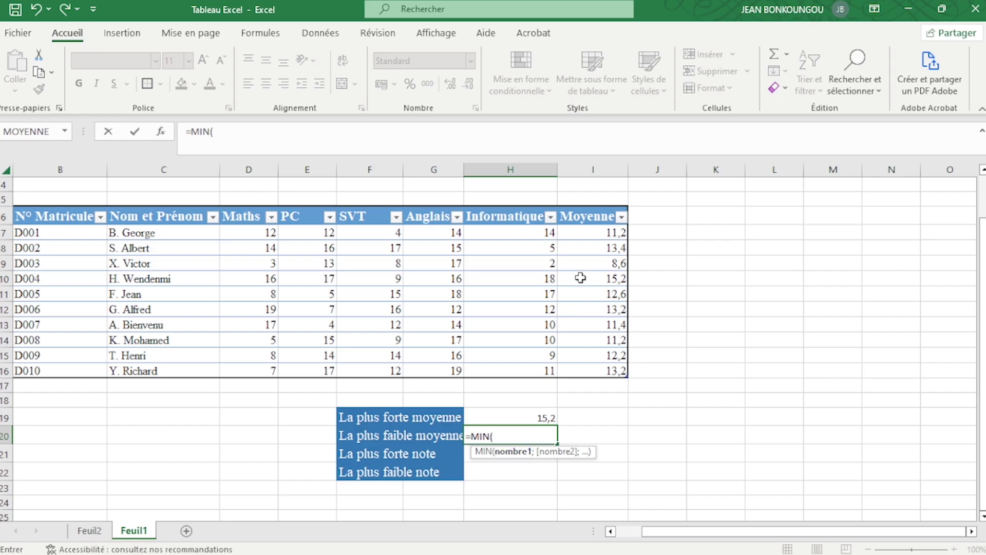
left_click(587, 231)
left_click_drag(586, 231, 596, 367)
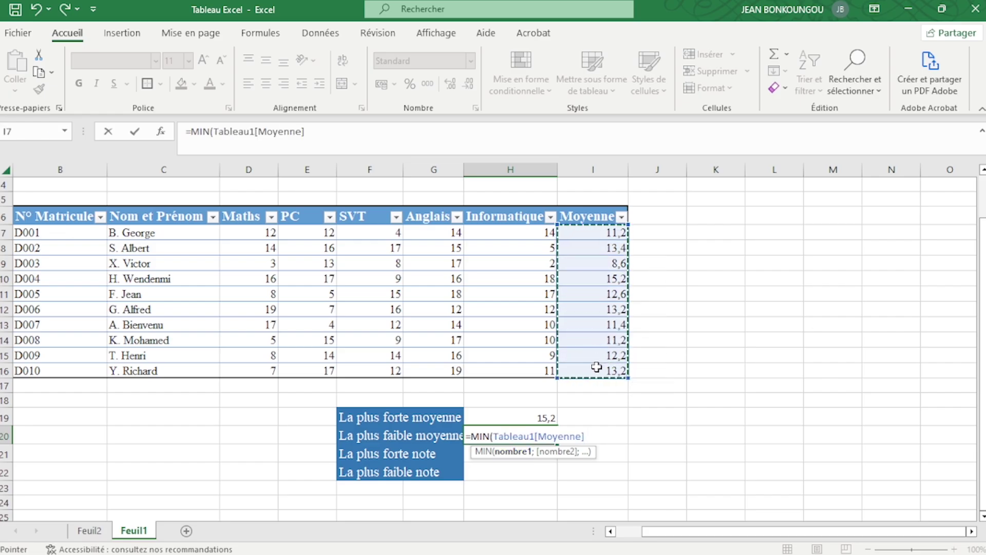
type(")")
key("Return")
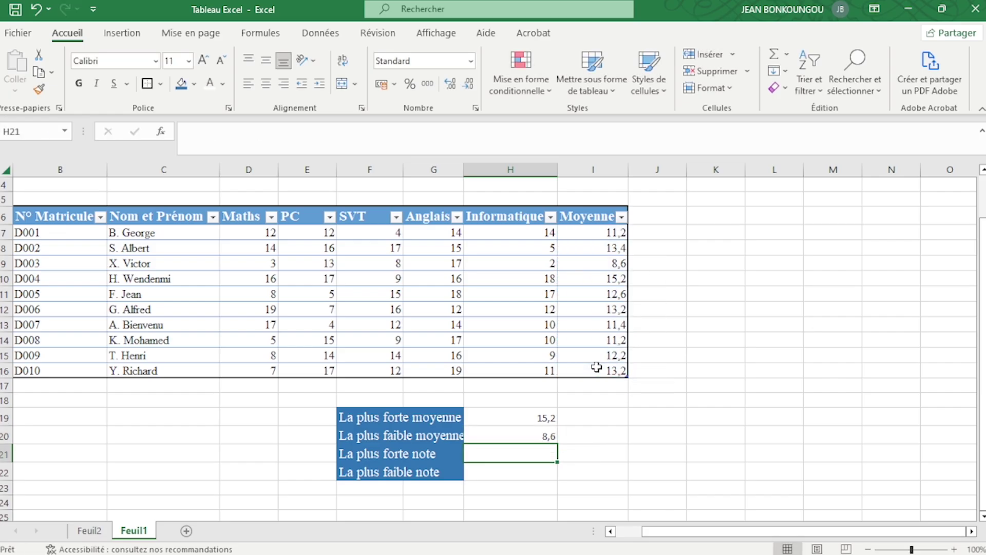
left_click(498, 435)
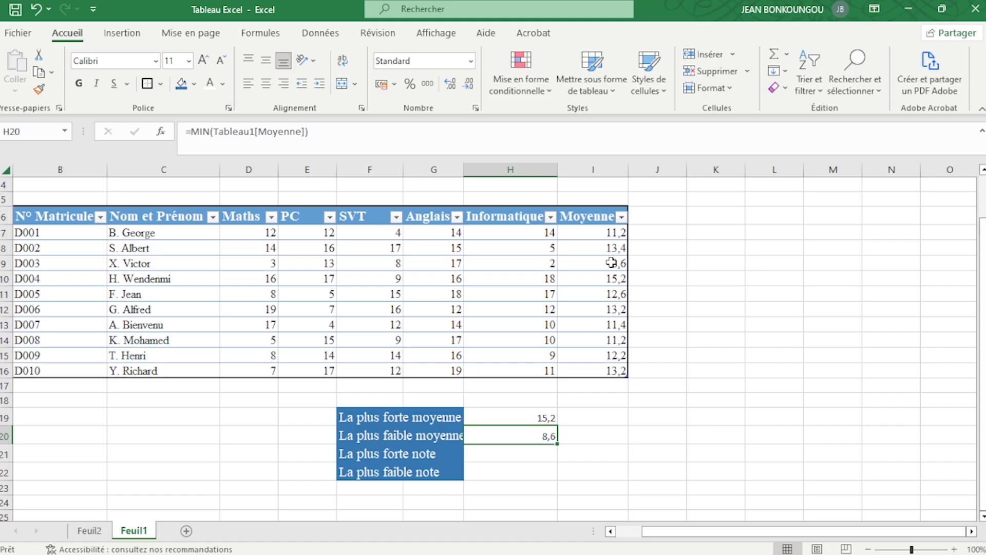
left_click(584, 472)
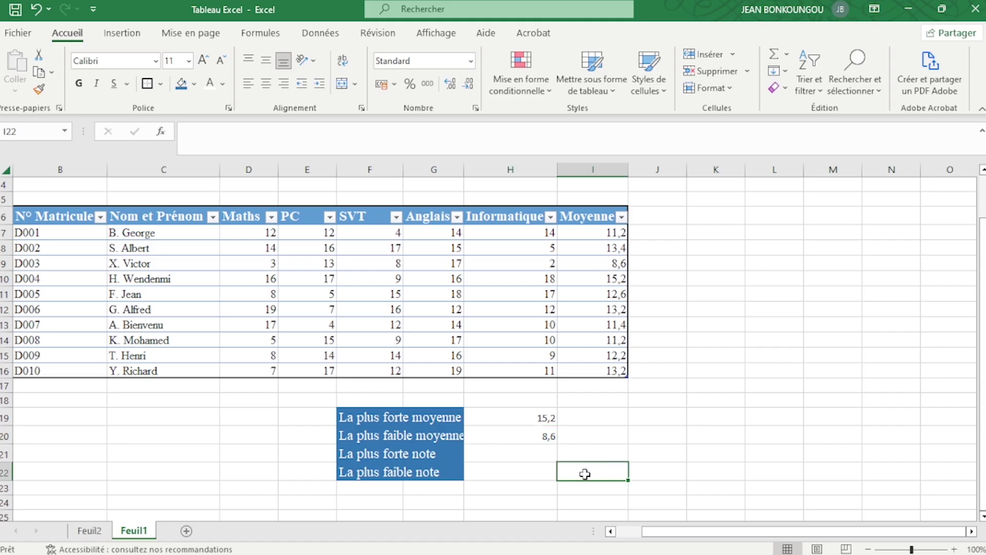
Calculate the highest mark in cell H21, beside "La plus forte note", with =MAX(Tableau1[[Maths]:[Informatique]])
left_click(521, 453)
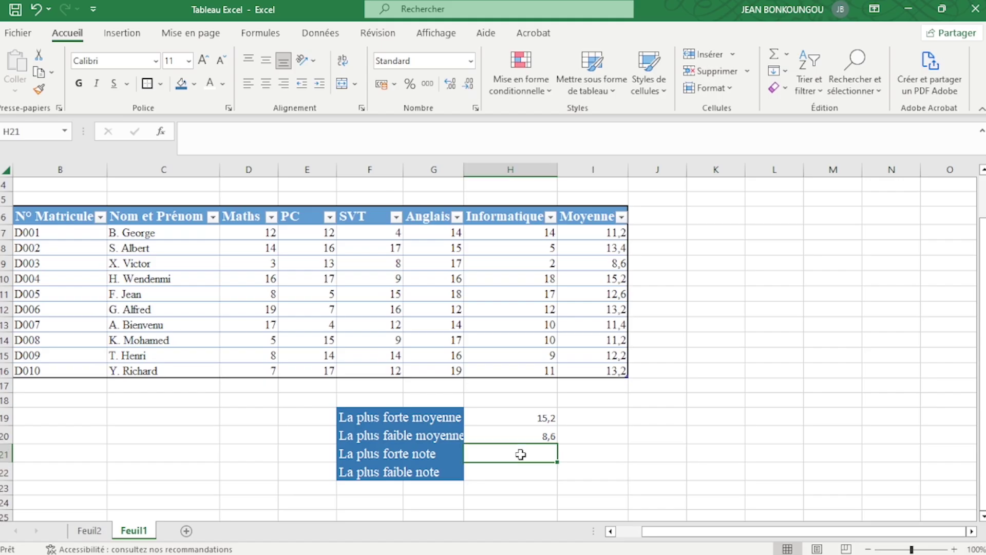
type("=")
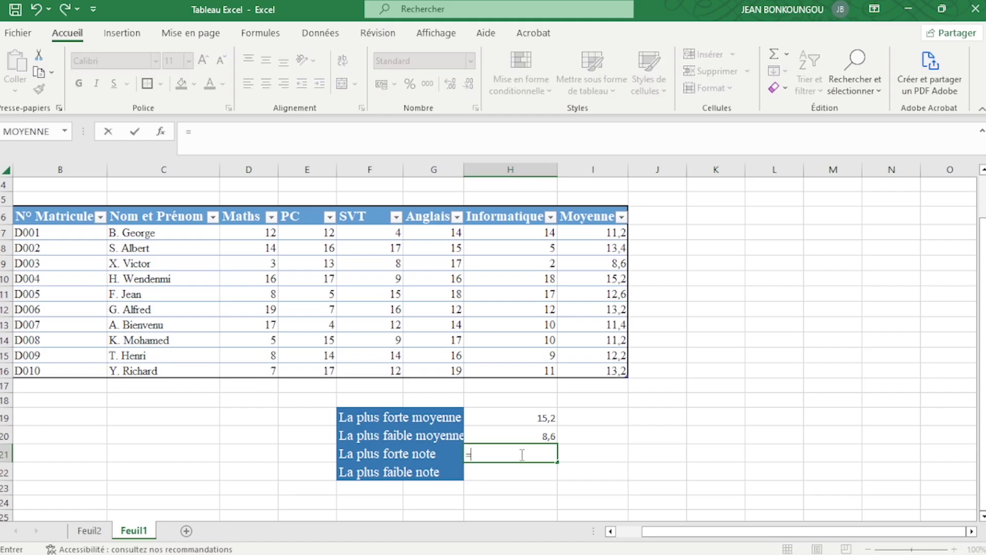
type("max")
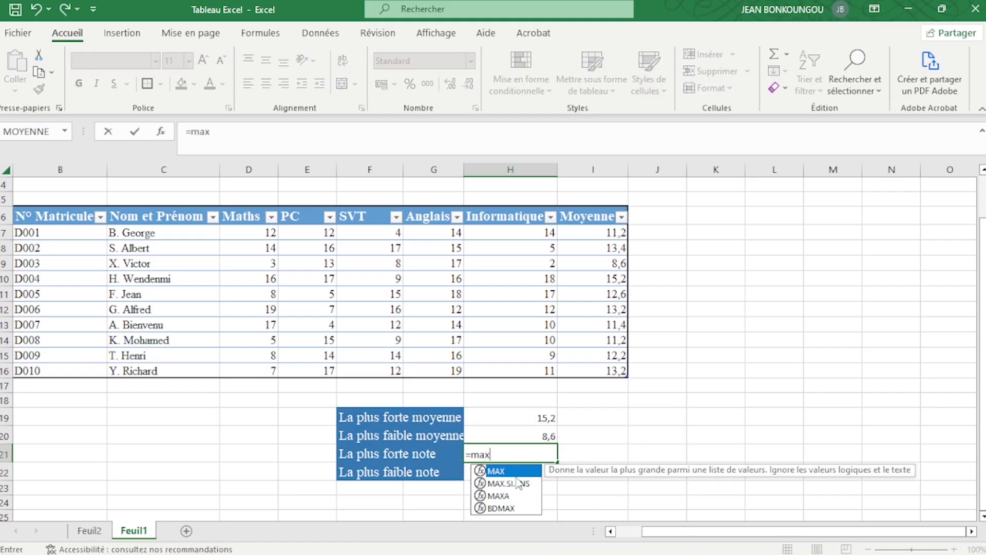
key("Tab")
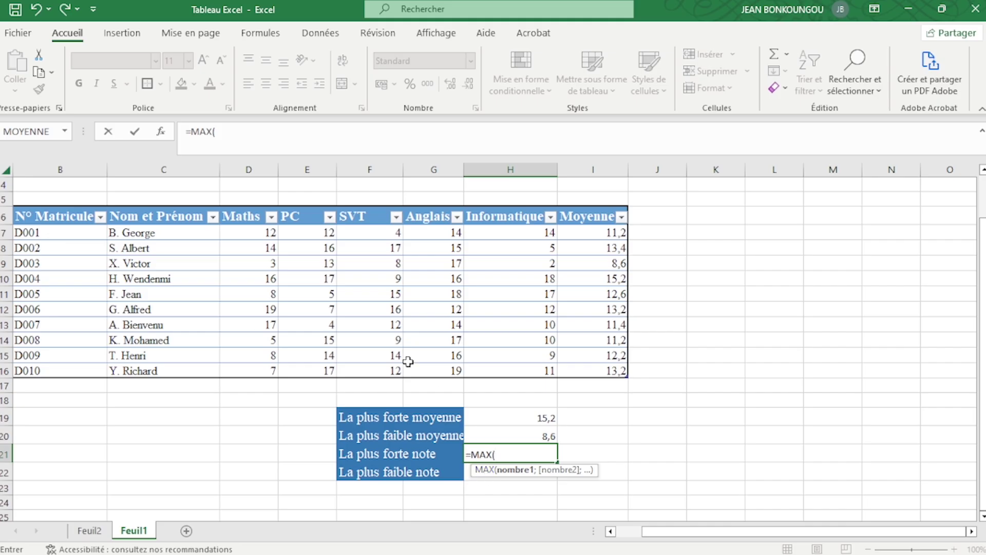
left_click(244, 233)
left_click_drag(244, 234, 501, 369)
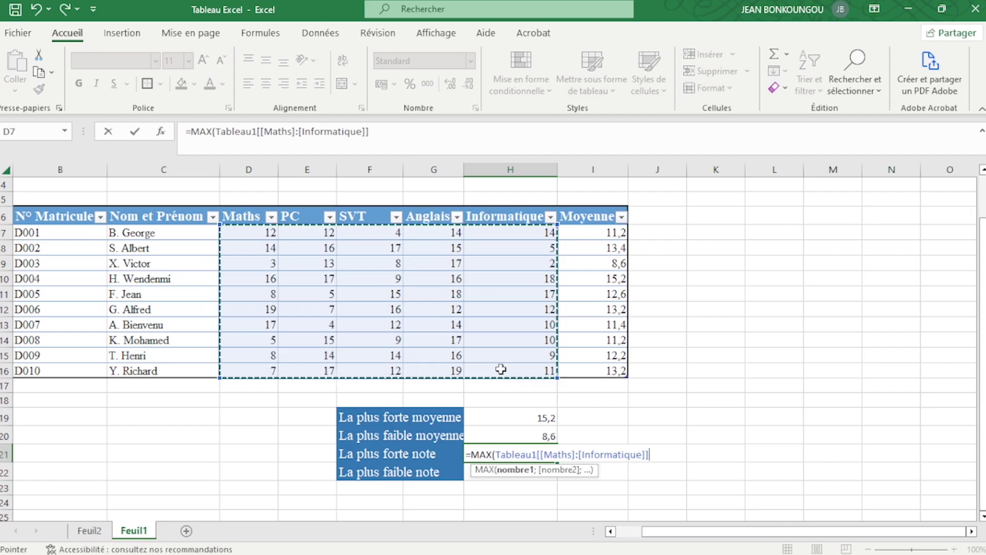
type(")")
key("Return")
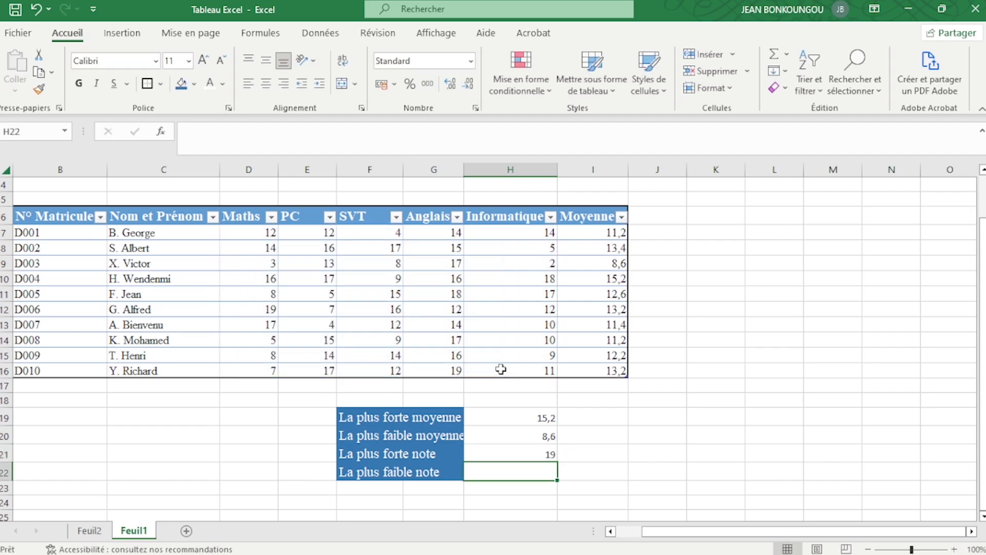
left_click(509, 453)
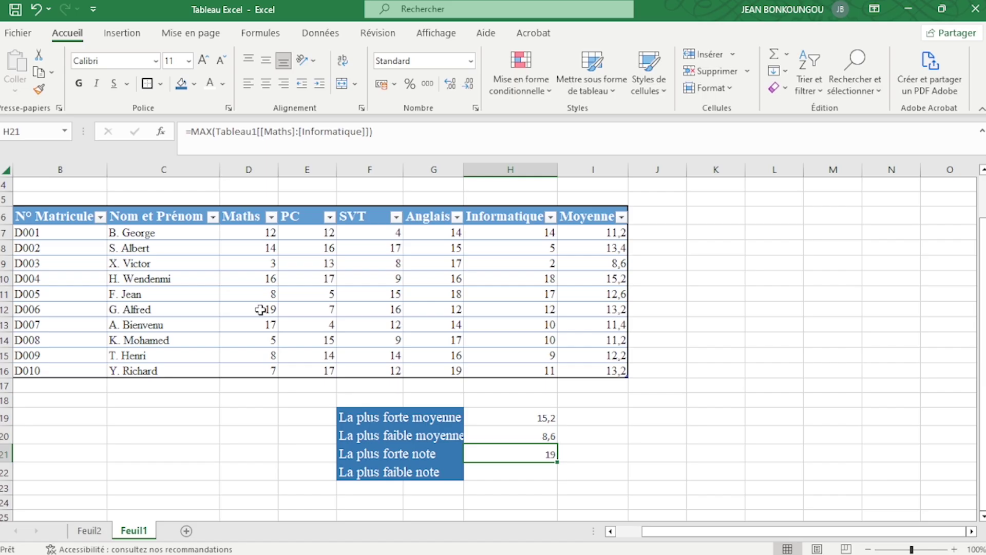
Calculate the lowest mark in cell H22, beside "La plus faible note", with =MIN(Tableau1[[Maths]:[Informatique]])
left_click(501, 471)
type("=")
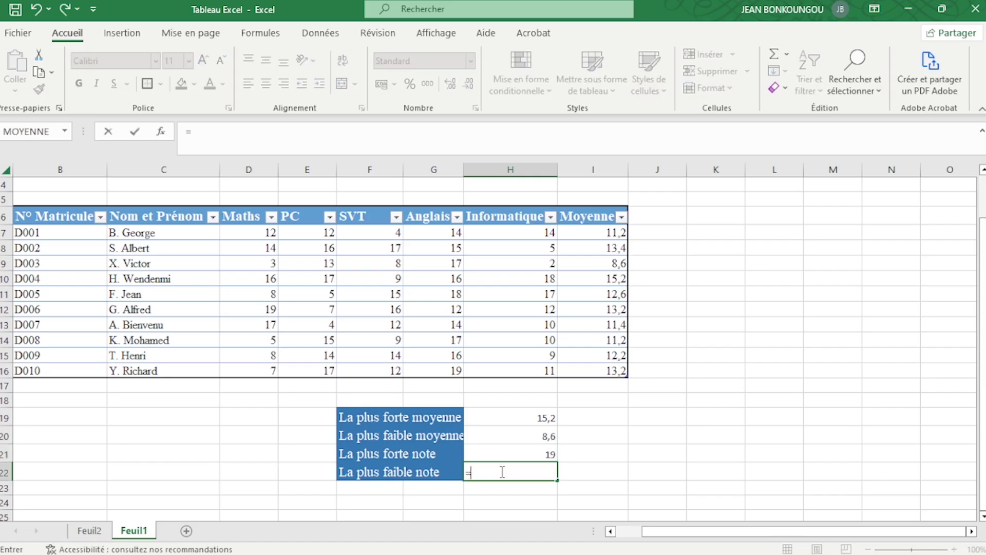
type("min")
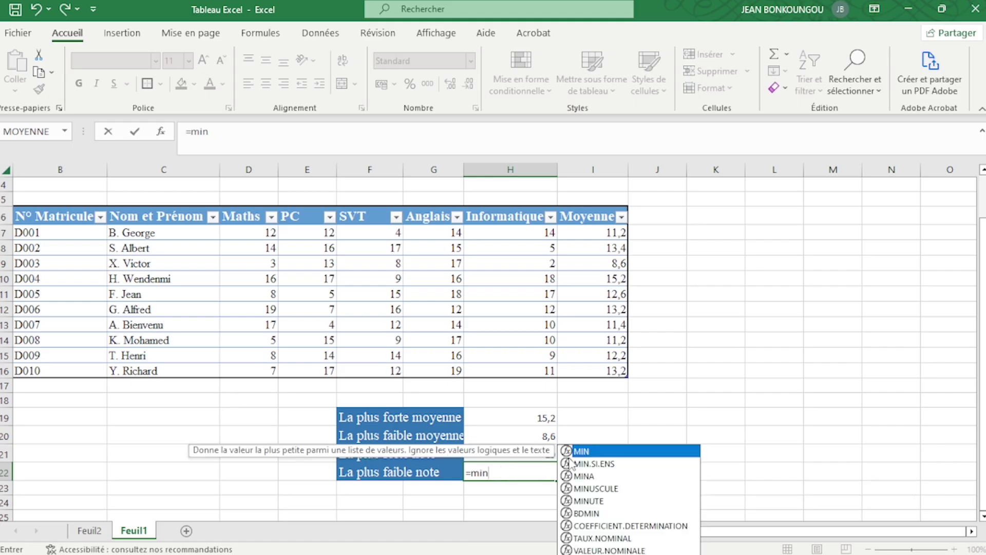
double_click(621, 454)
left_click_drag(229, 232, 501, 369)
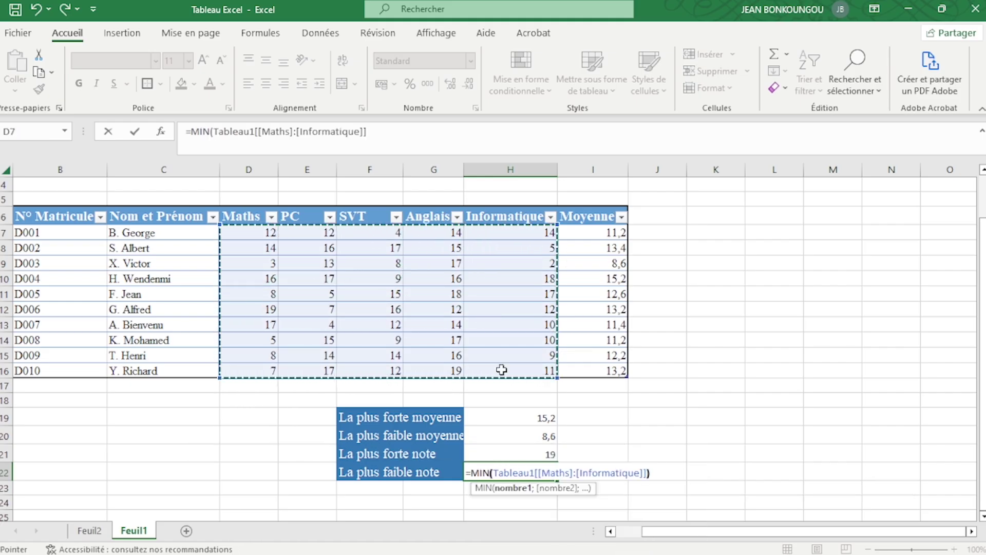
type(")")
key("Return")
left_click(535, 471)
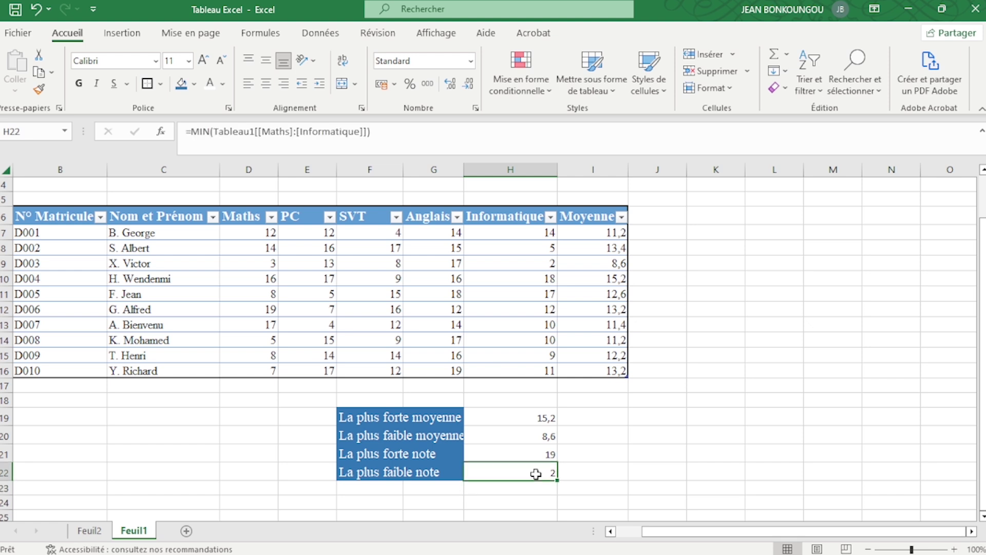
left_click(612, 484)
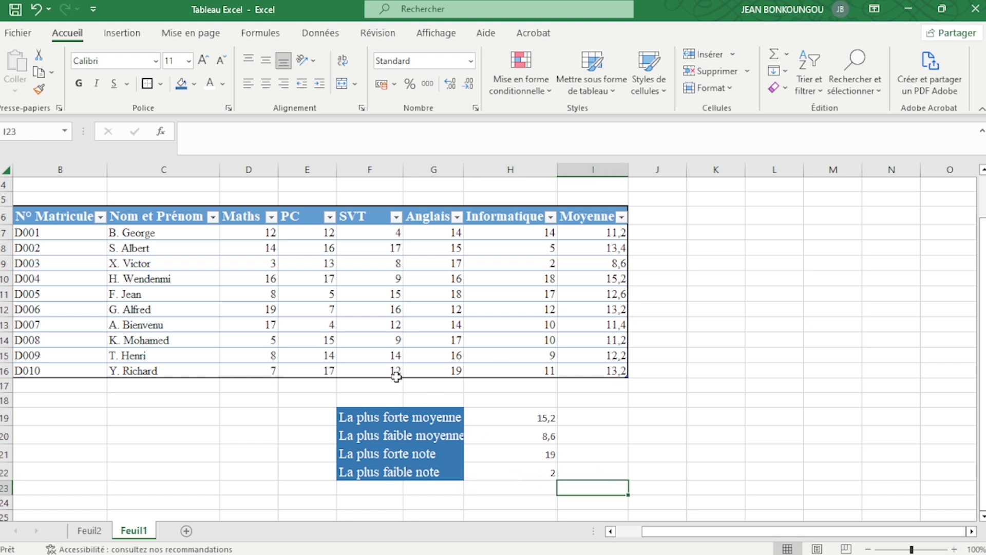